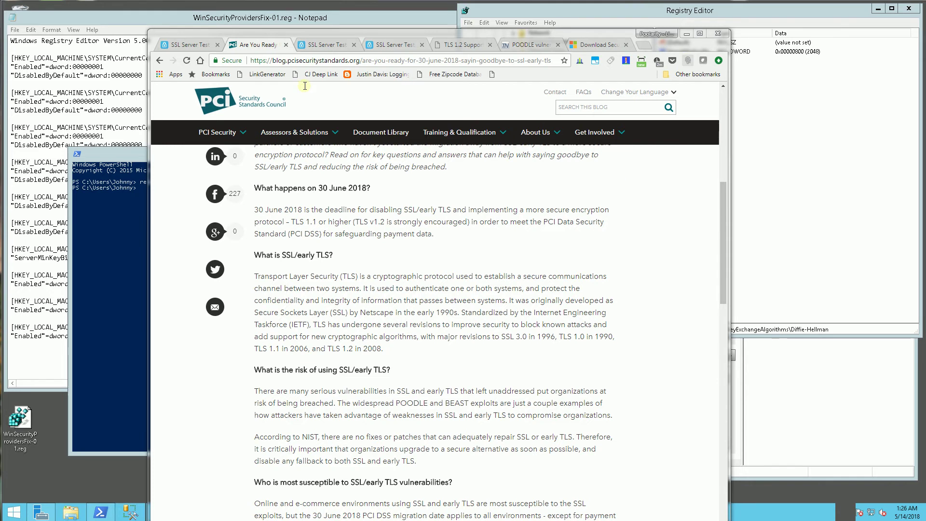
left_click(192, 46)
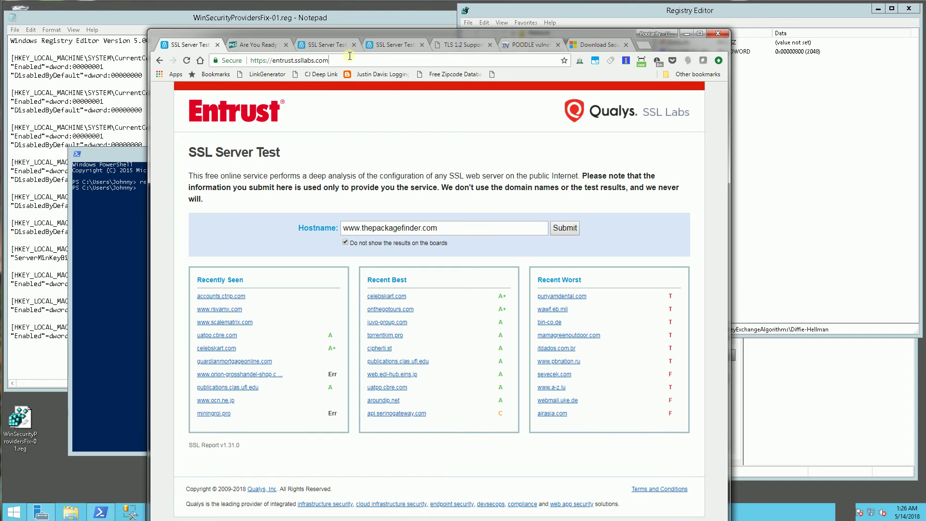
left_click(249, 61)
left_click(345, 60)
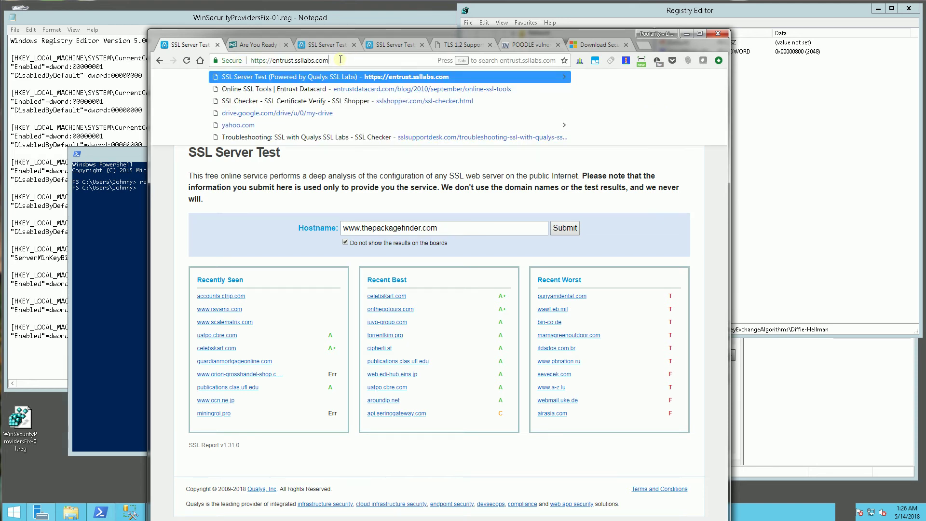
left_click(335, 179)
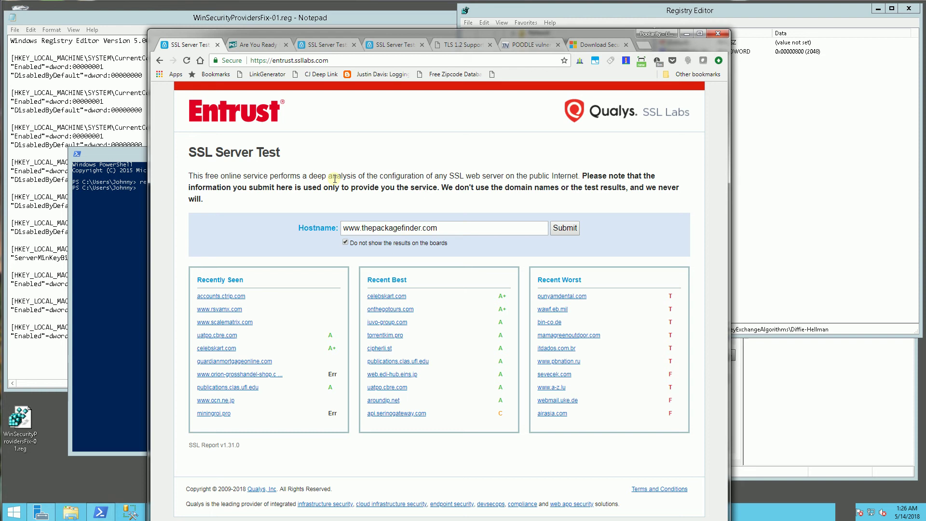
left_click_drag(452, 229, 326, 228)
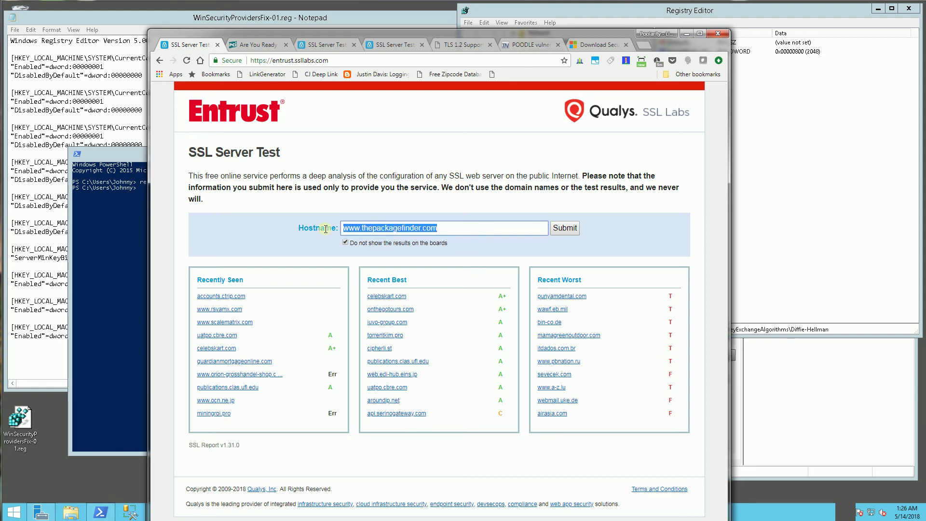
- Review the B-rated report's SSL 3 and RC4 warnings, then bring up the A-rated report
left_click(319, 46)
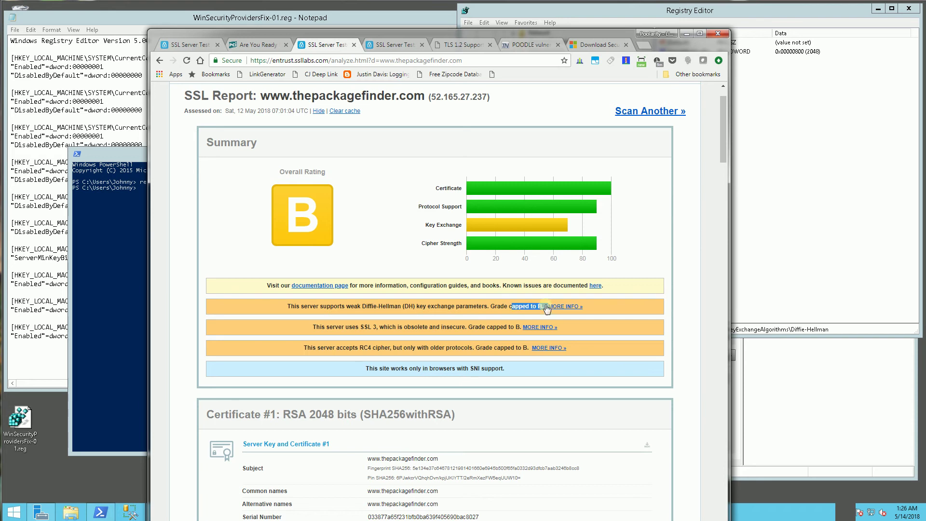
left_click_drag(326, 327, 399, 325)
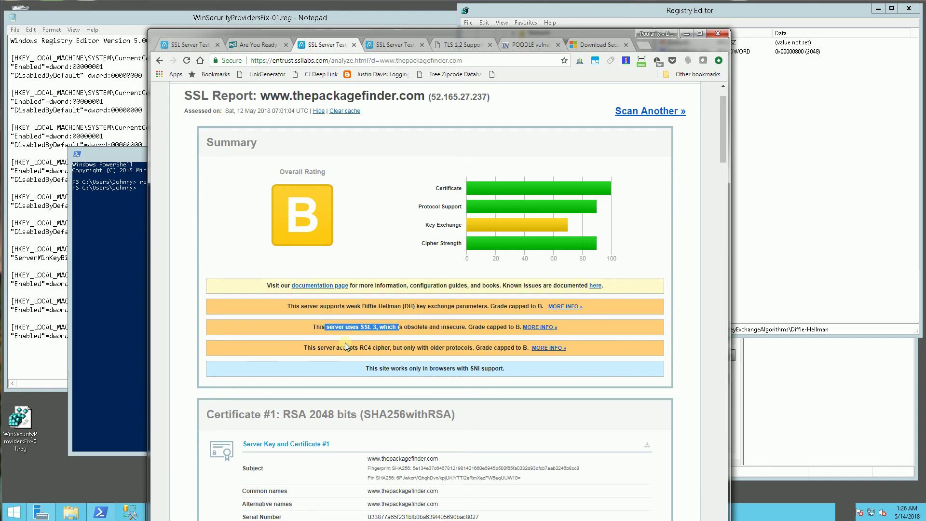
left_click_drag(347, 347, 421, 348)
left_click(420, 347)
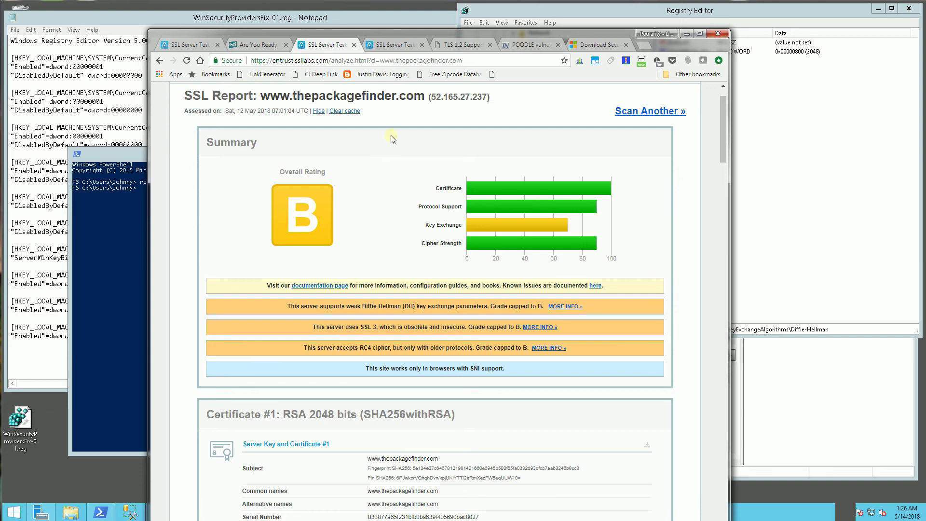
left_click(395, 45)
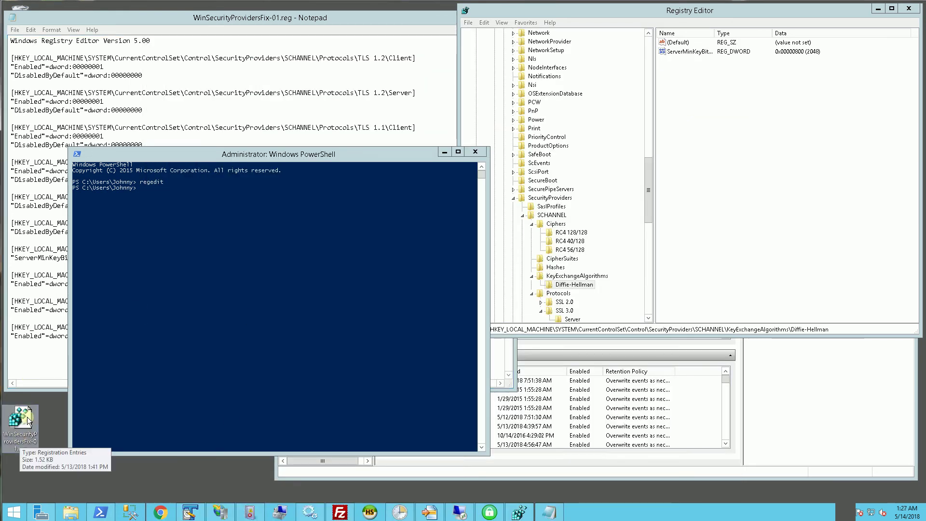
- Open WinSecurityProvidersFix-01.reg in Notepad and review its TLS 1.2, TLS 1.1 and SSL 2.0 entries
right_click(22, 421)
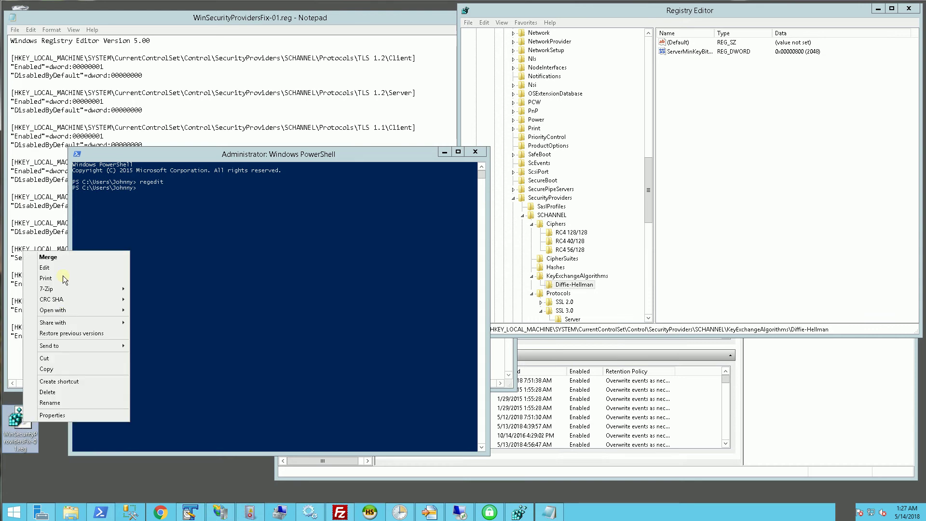
left_click(65, 267)
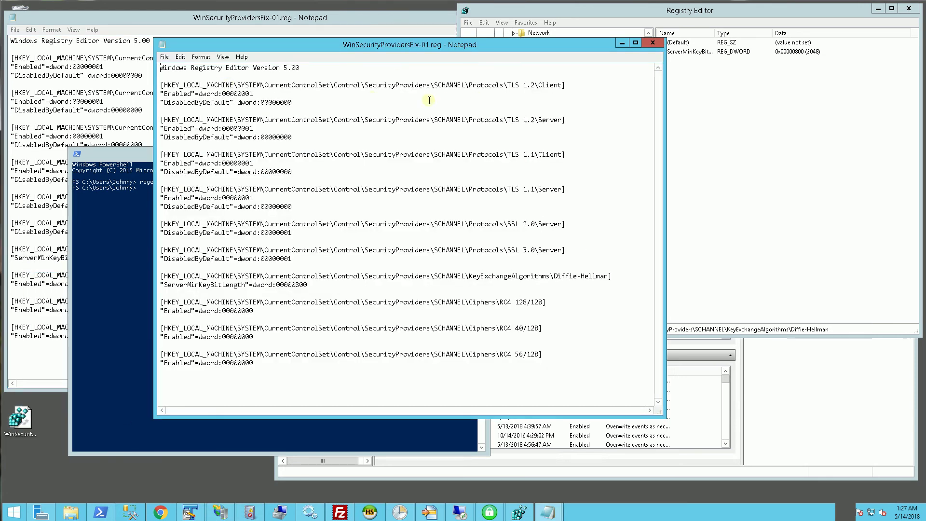
left_click_drag(508, 86, 534, 83)
left_click_drag(504, 154, 539, 153)
left_click_drag(508, 224, 538, 250)
left_click_drag(301, 260, 293, 233)
left_click(562, 300)
- Review the Diffie-Hellman entry with ServerMinKeyBitLength 00000800
left_click_drag(552, 276, 611, 277)
left_click(384, 276)
left_click_drag(319, 284, 262, 284)
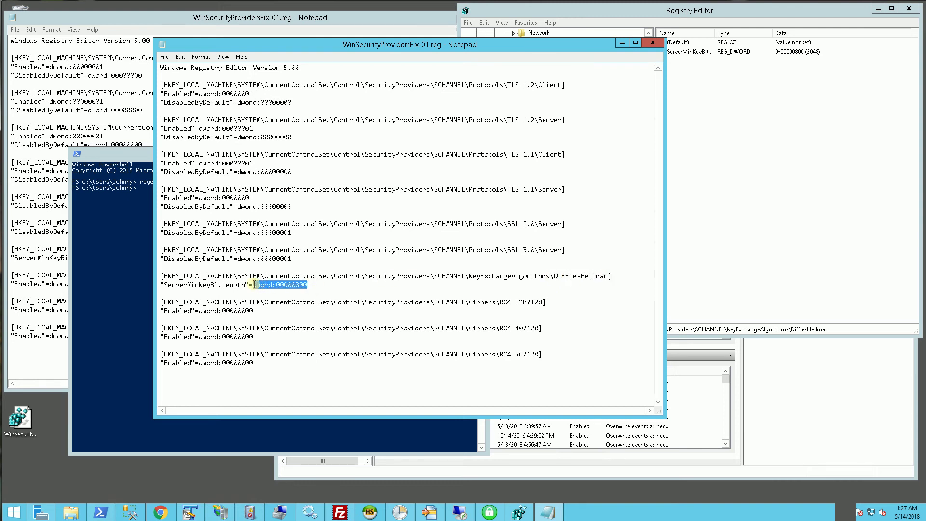
left_click(312, 285)
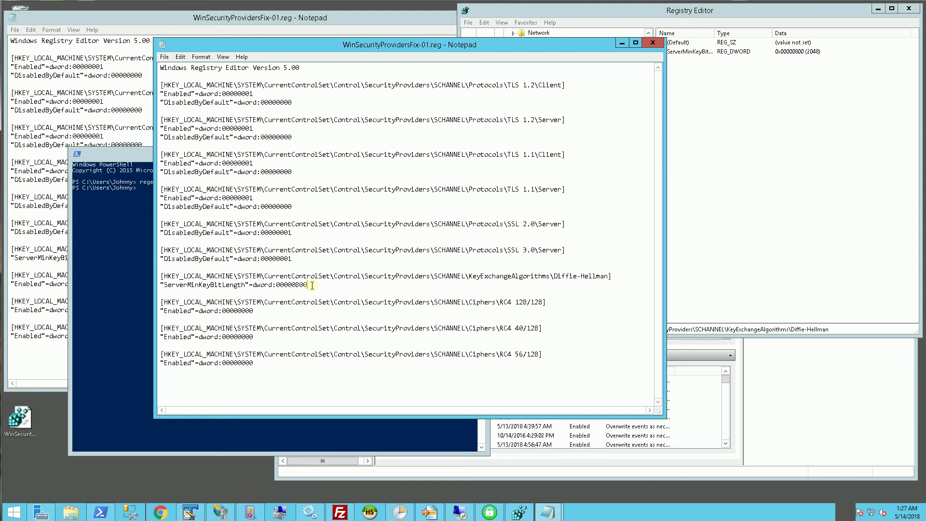
mouse_move(312, 285)
left_mouse_down()
mouse_move(244, 284)
mouse_move(309, 285)
left_mouse_up()
left_click(318, 285)
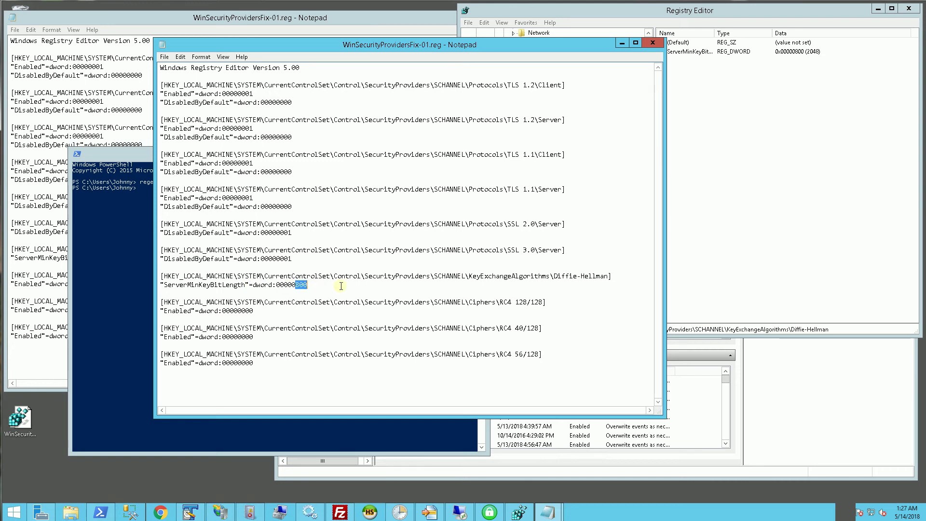
left_click(332, 286)
left_click_drag(268, 284, 314, 284)
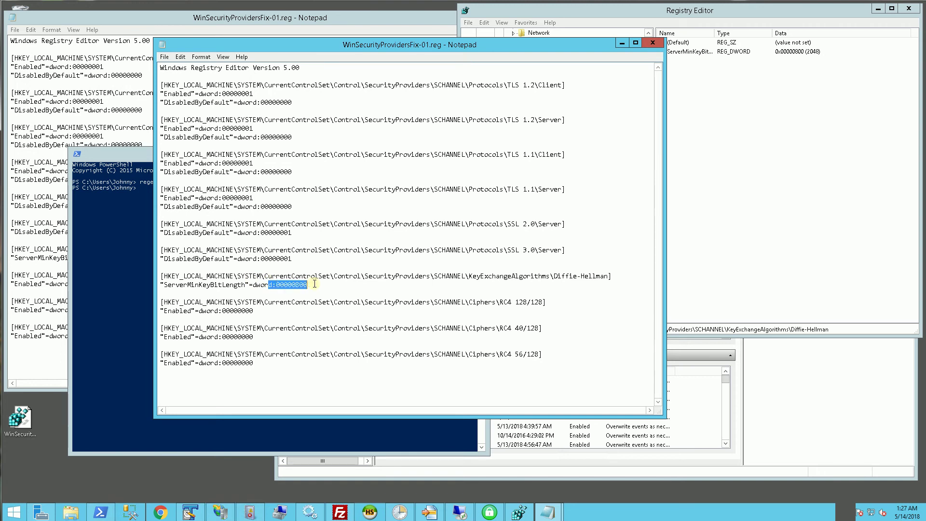
left_click_drag(315, 285, 273, 285)
- Review the RC4 128/128 key and its Enabled value
left_click_drag(546, 302, 480, 307)
left_click(456, 316)
left_click_drag(210, 311, 254, 311)
- In Registry Editor, go to SecurityProviders > SCHANNEL > Ciphers > RC4 128/128 and confirm Enabled is 0
left_click(827, 163)
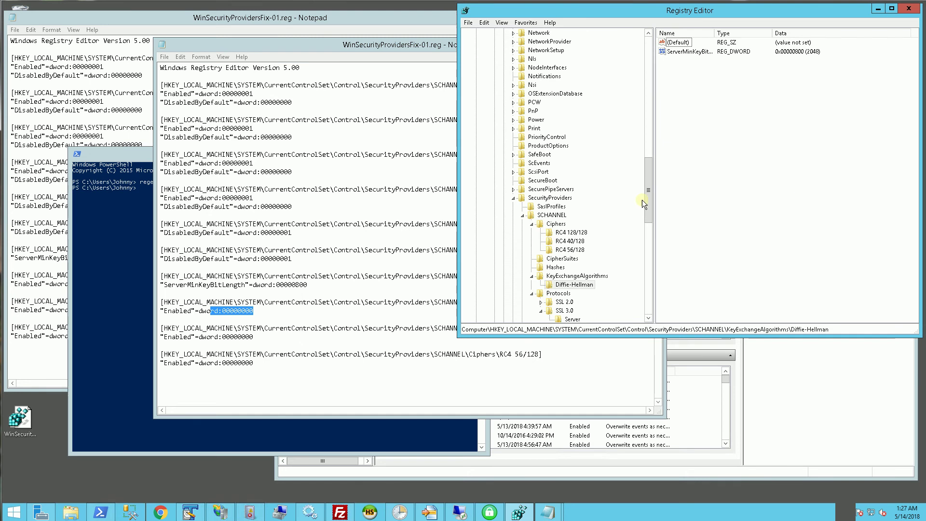
left_click_drag(651, 193, 647, 210)
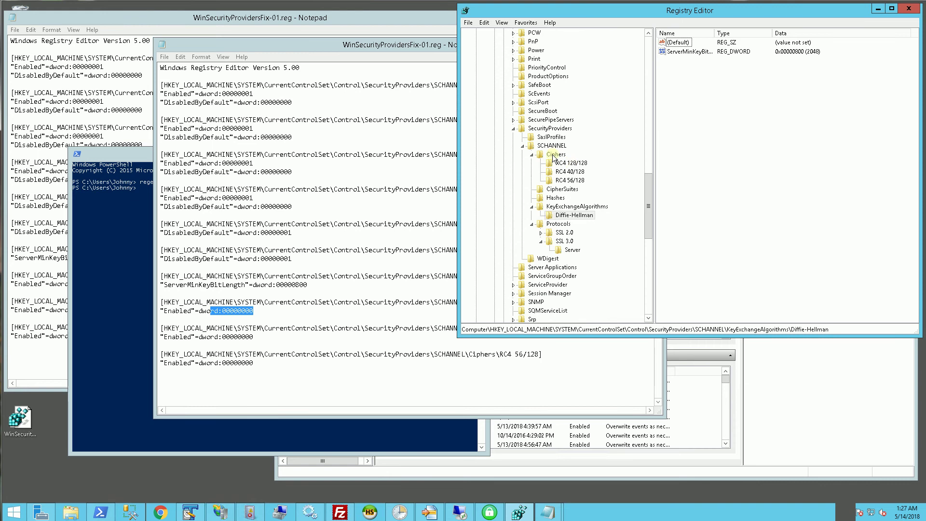
left_click(543, 128)
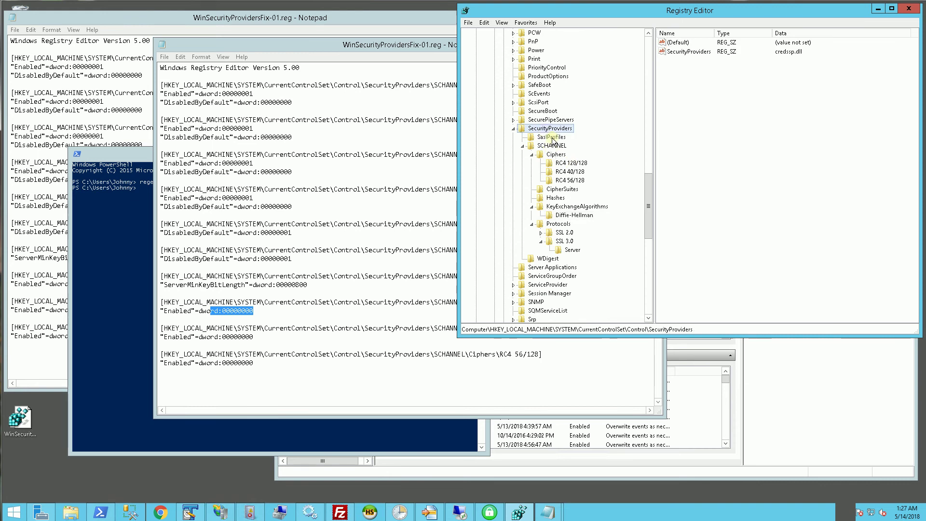
left_click(550, 145)
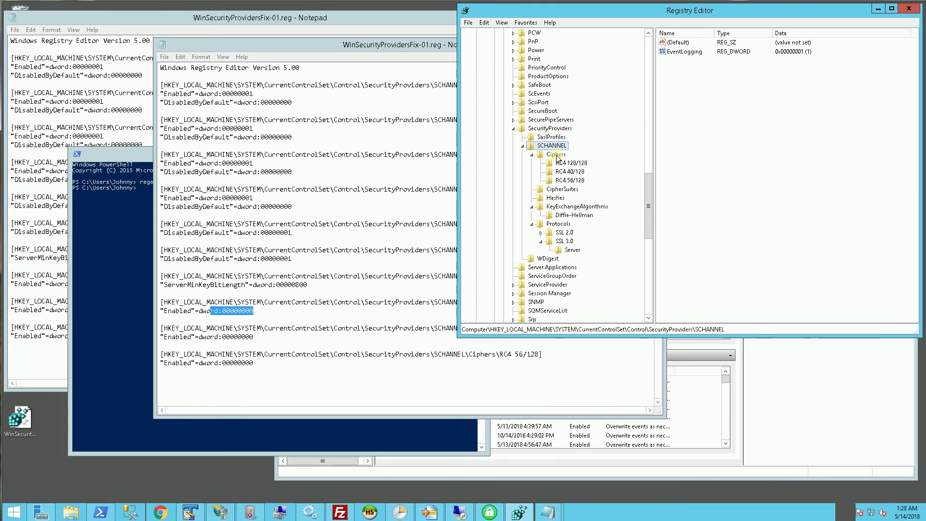
left_click(572, 164)
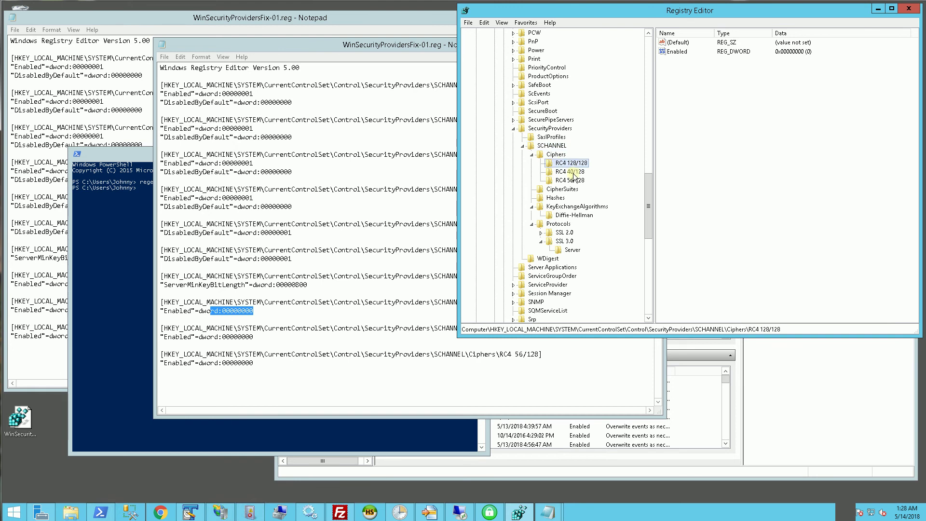
left_click(780, 52)
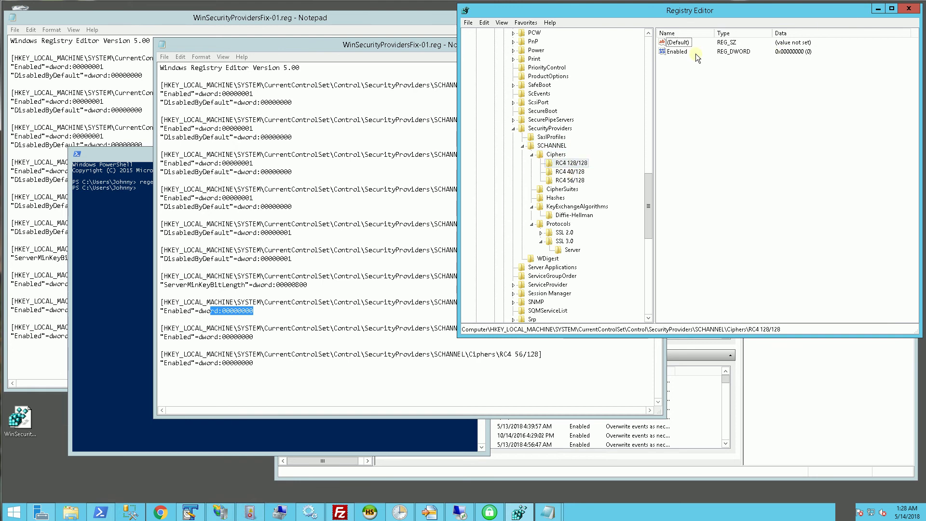
left_click(678, 51)
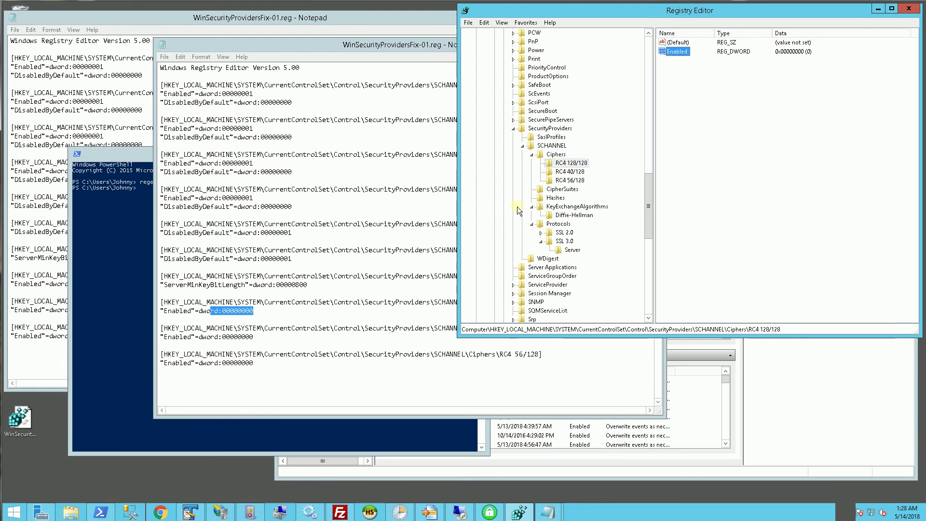
left_click(361, 251)
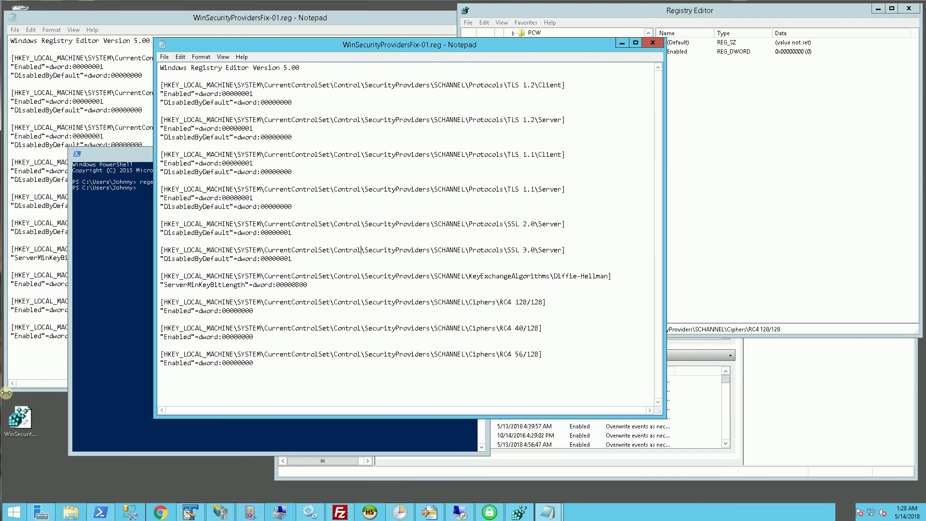
- Merge WinSecurityProvidersFix-01.reg into the registry, confirming the import
left_click(114, 346)
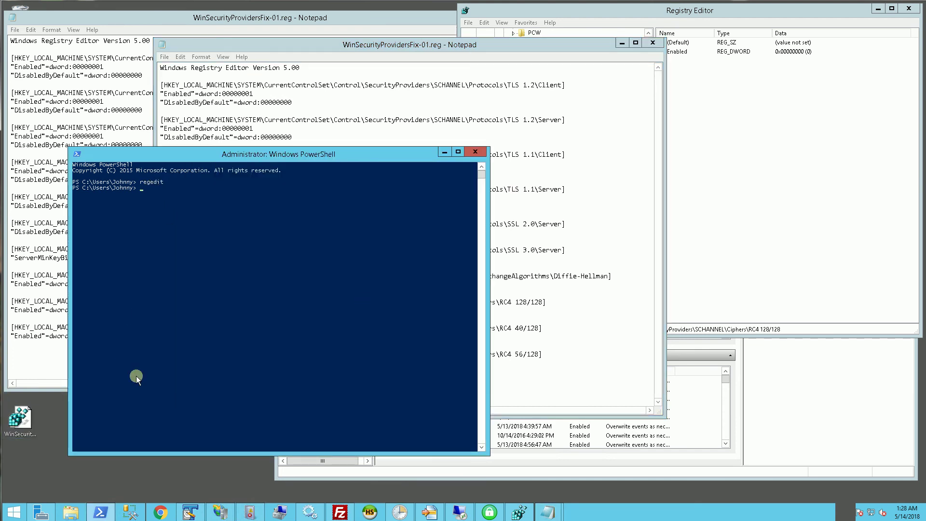
left_click(22, 422)
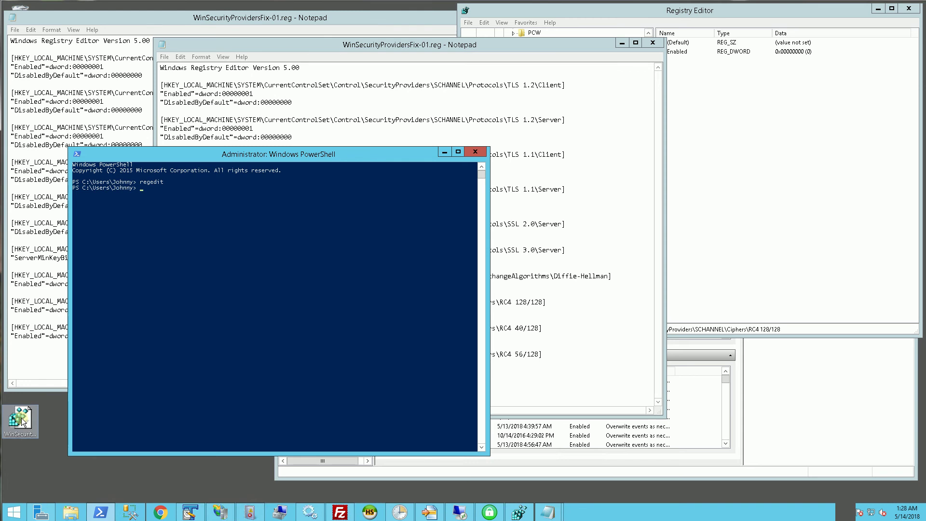
double_click(22, 422)
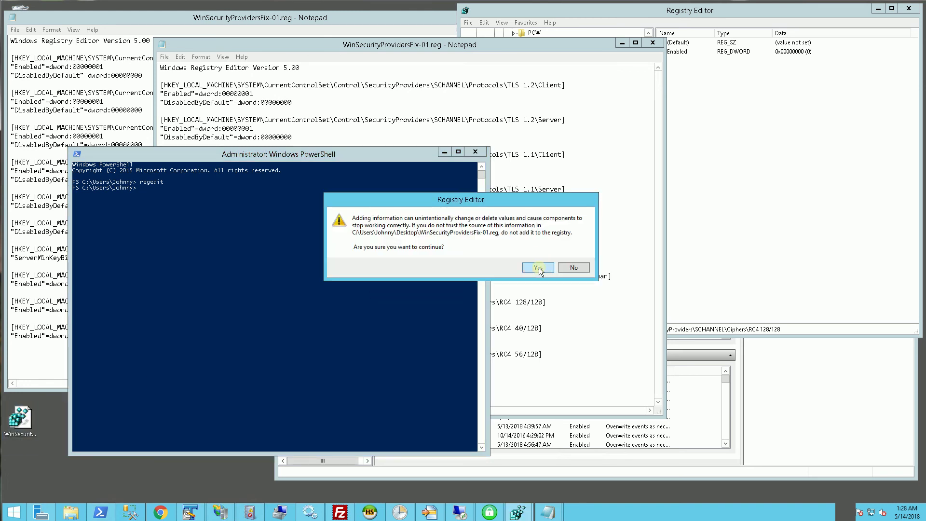
left_click(539, 269)
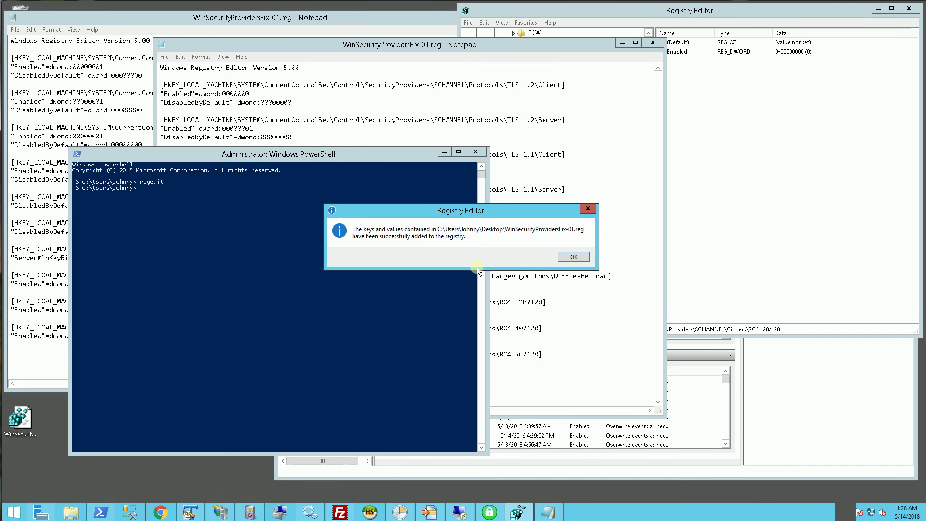
left_click(573, 257)
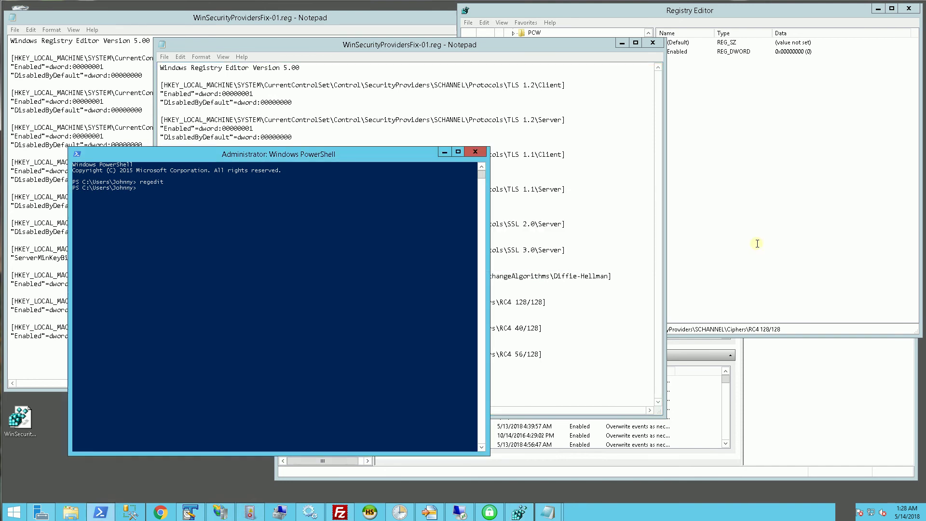
- Check the new RC4 40/128, 56/128 and 128/128 keys and the Diffie-Hellman 2048 minimum
left_click(698, 244)
left_click(568, 171)
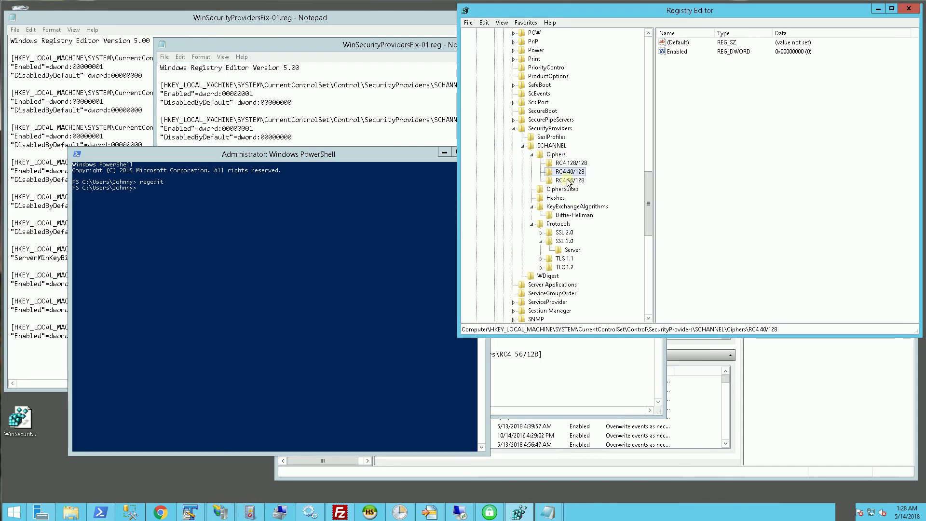
left_click(568, 182)
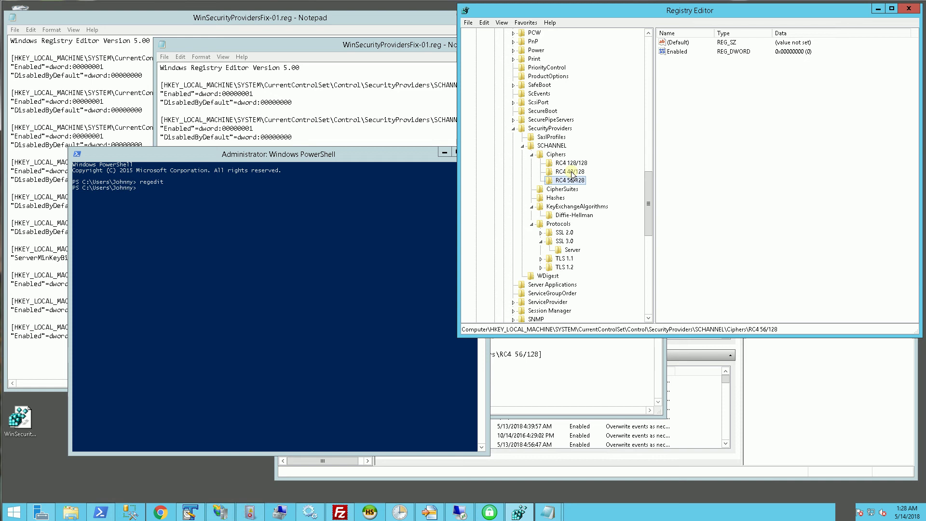
left_click(571, 163)
left_click(571, 216)
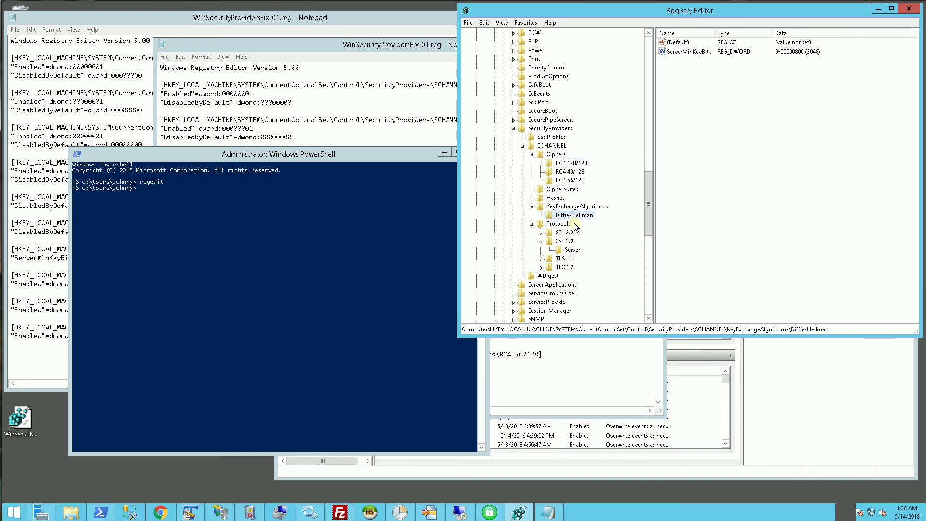
- Check the SSL 2.0 Client and Server keys and the SSL 3.0 Server key
left_click(563, 233)
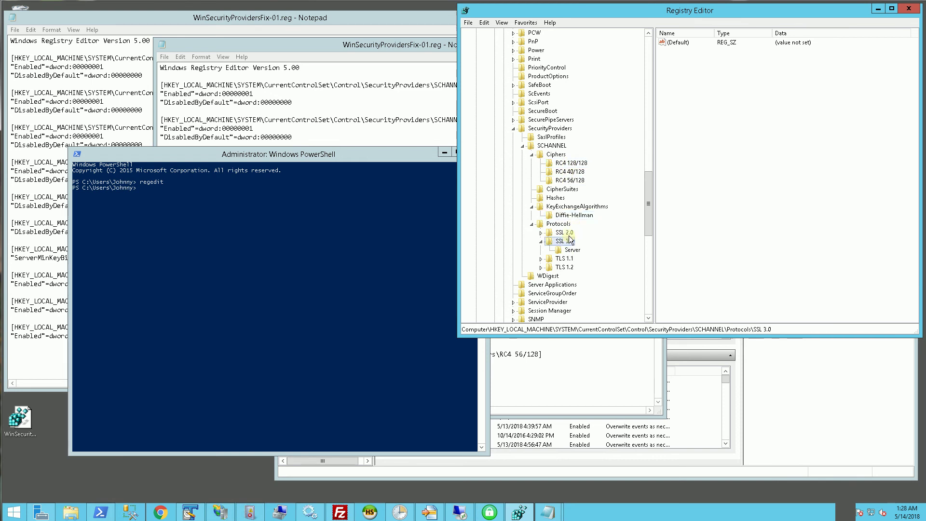
left_click(540, 233)
left_click(573, 242)
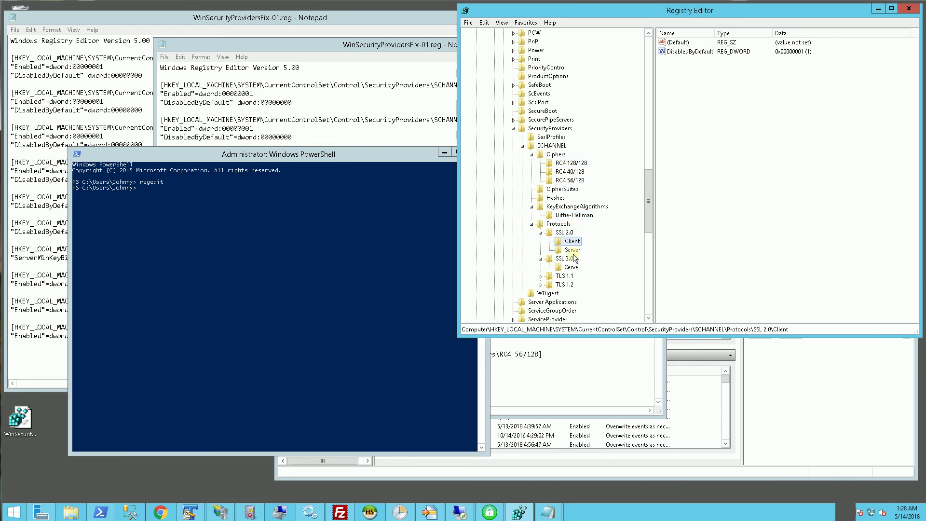
left_click(573, 251)
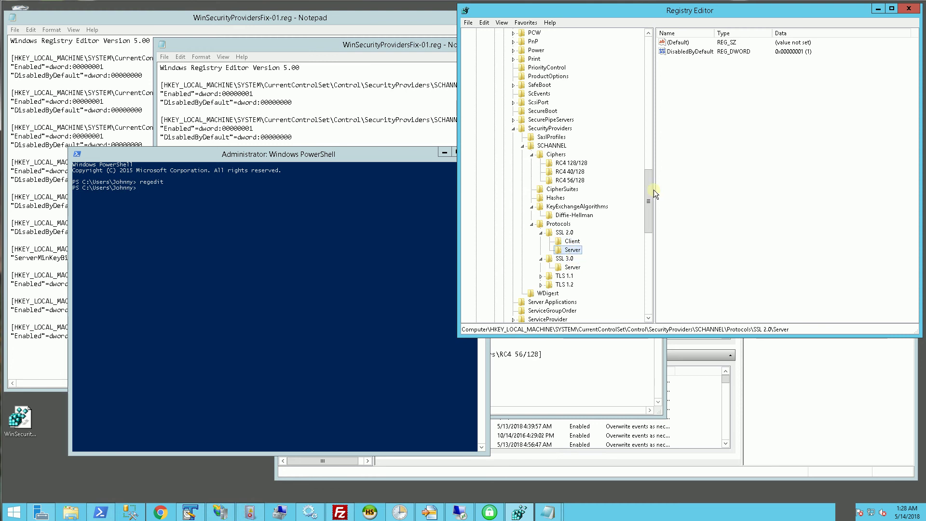
left_click(572, 267)
- In the report's Protocols section, confirm TLS 1.3 is No and TLS 1.2 is Yes
key("alt+Tab")
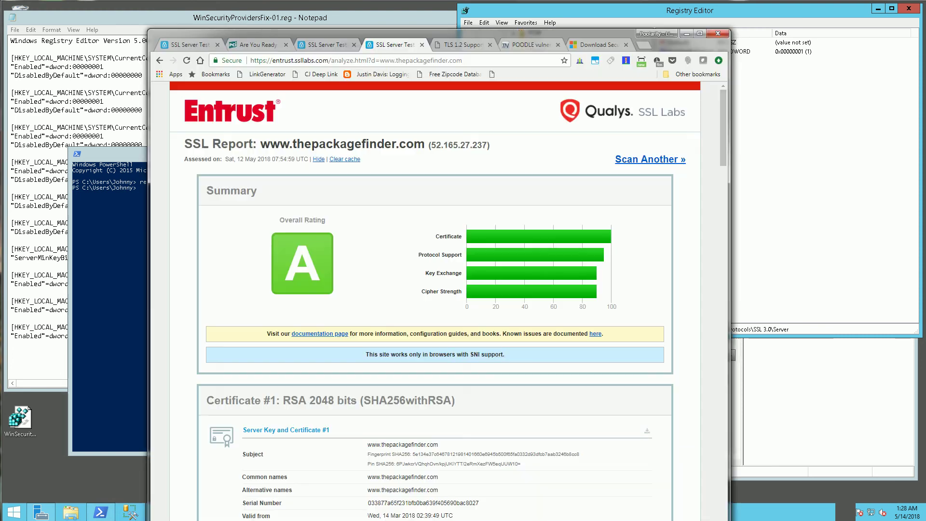
scroll(413, 259, "down", 9)
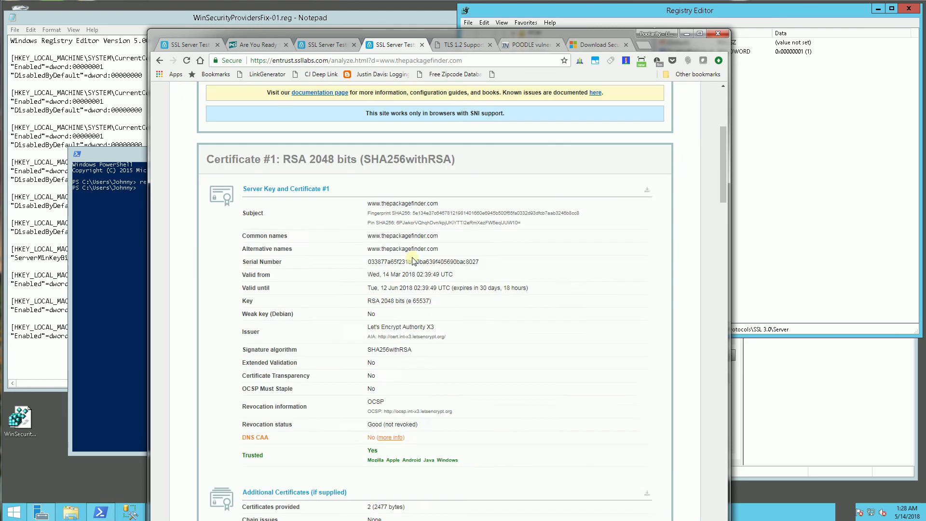
scroll(413, 259, "down", 9)
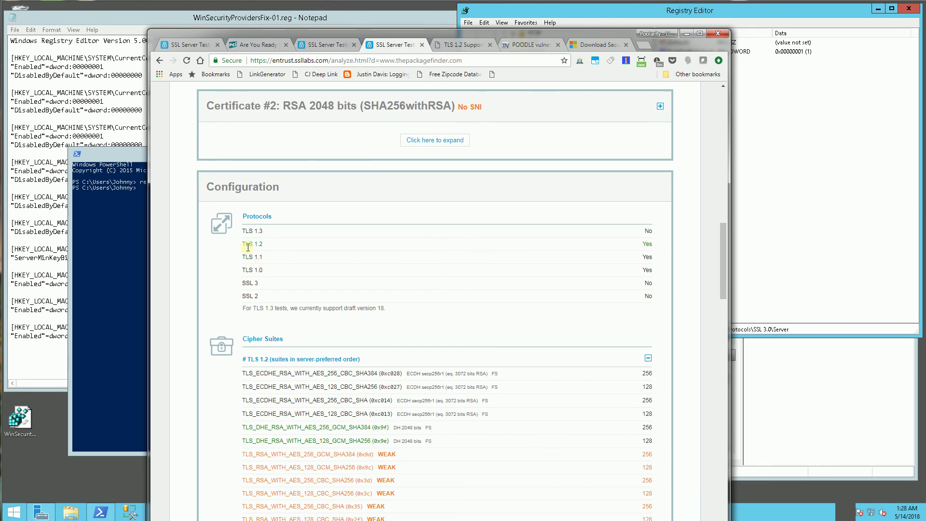
triple_click(302, 247)
left_click(249, 231)
left_click_drag(261, 230, 263, 231)
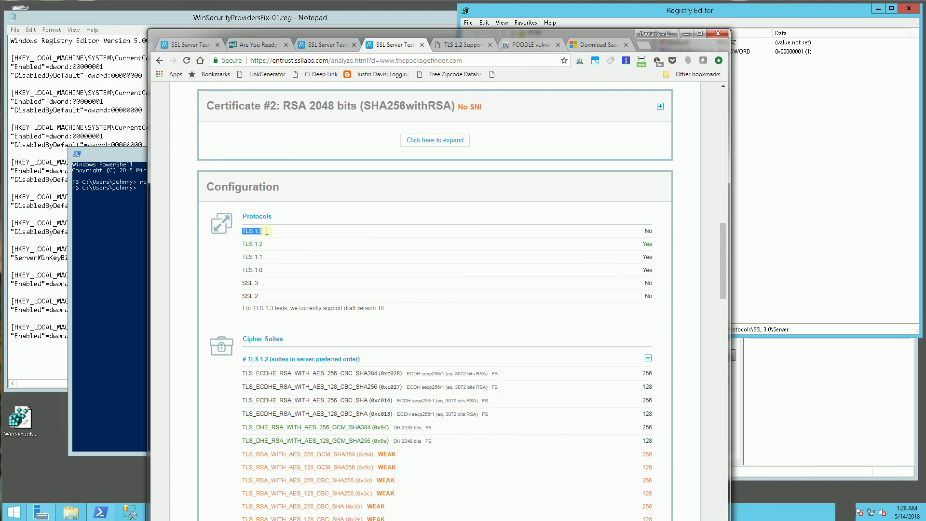
left_click(296, 237)
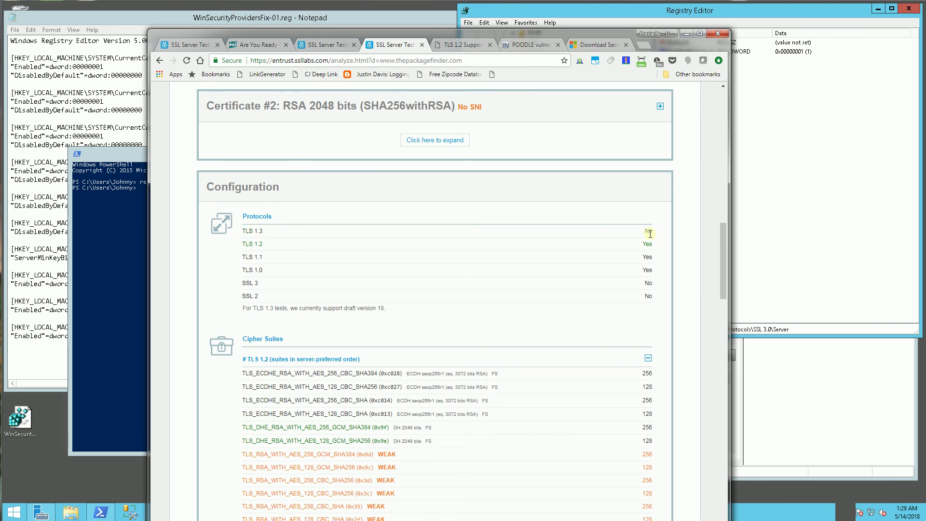
left_click_drag(237, 247, 288, 247)
left_click(649, 251)
- Confirm SSL 3 and SSL 2 are unsupported, then return to the A-rated Summary
left_click_drag(243, 284, 413, 283)
left_click_drag(258, 296, 240, 297)
left_click(288, 298)
scroll(338, 293, "up", 15)
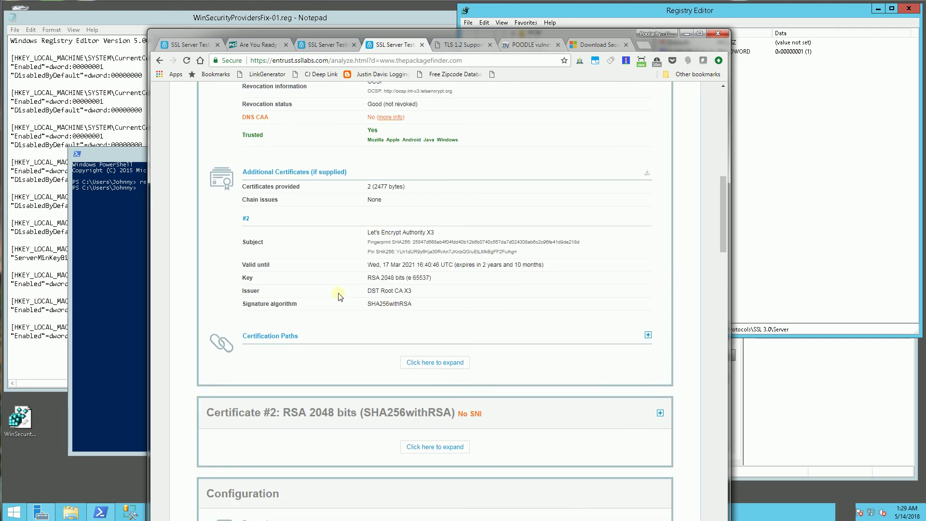
scroll(340, 297, "up", 2)
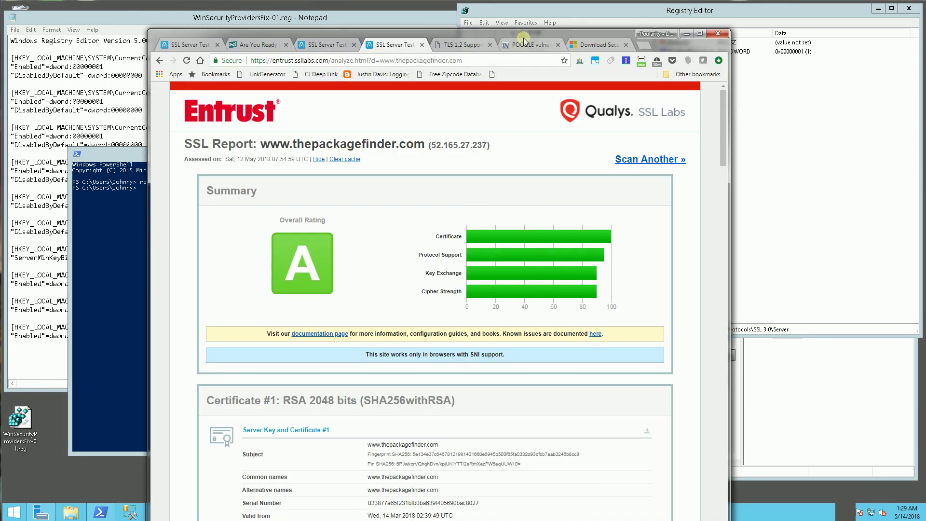
- Look over the TLS 1.2 Support, POODLE and security update pages, then minimize Chrome
left_click(461, 45)
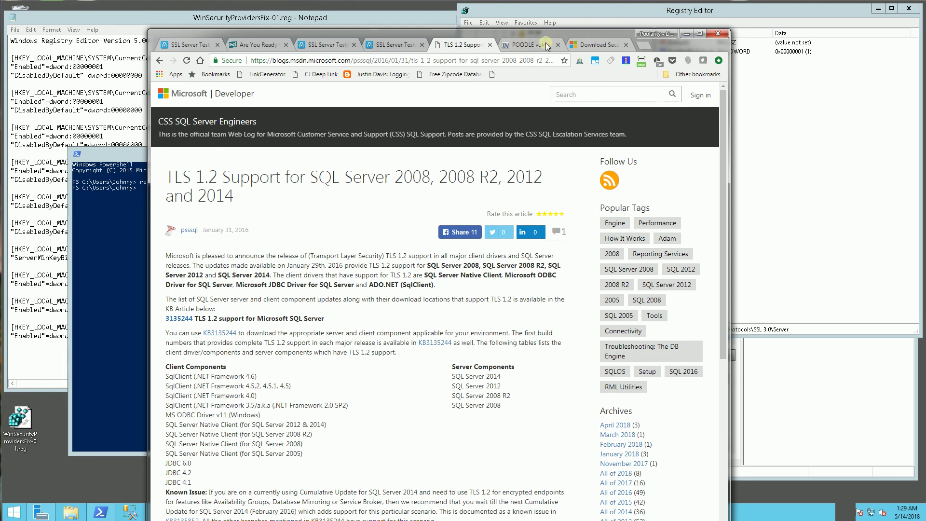
left_click(533, 44)
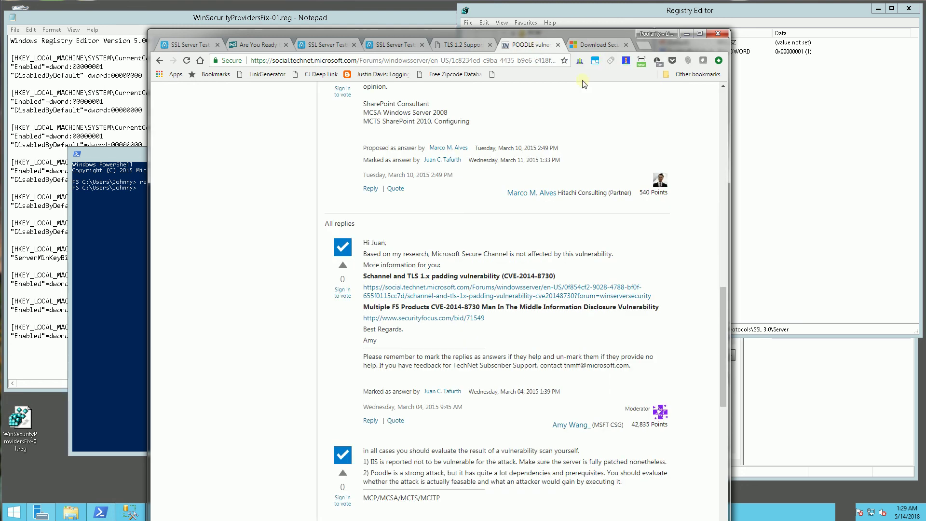
left_click(597, 44)
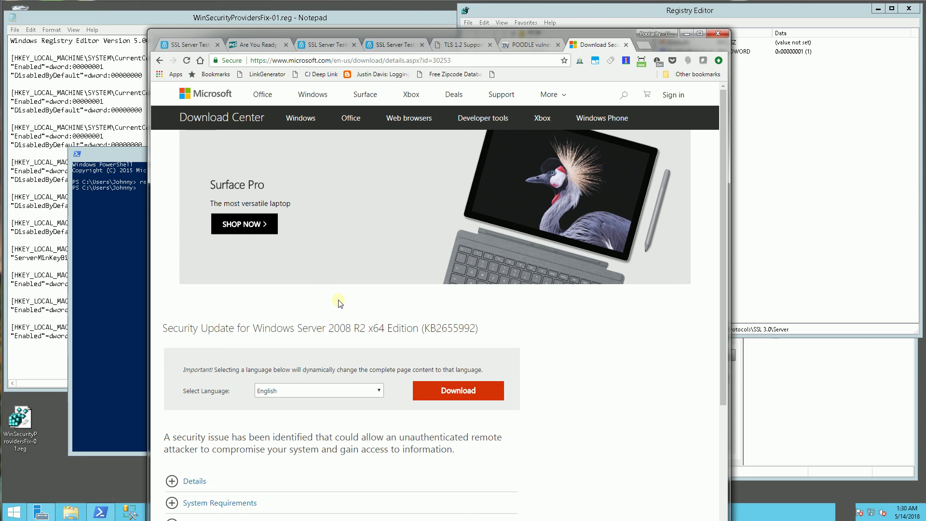
left_click(21, 429)
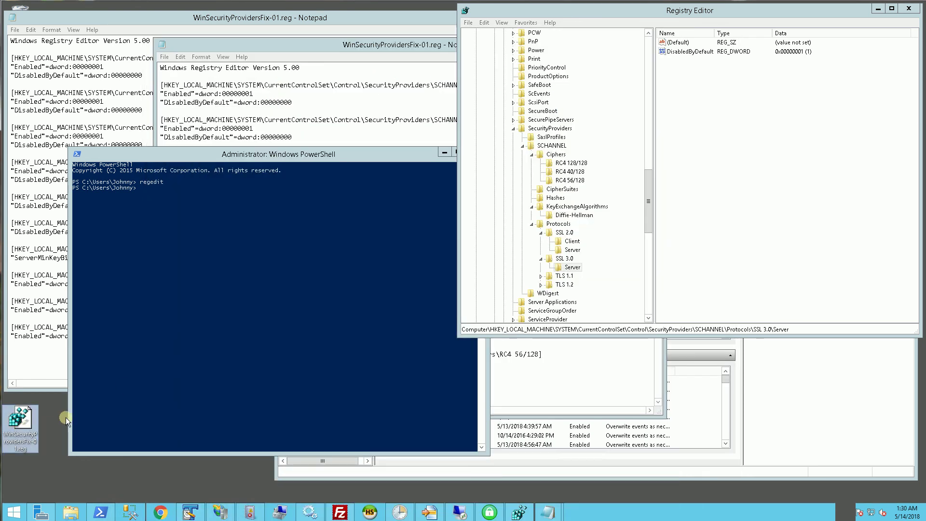